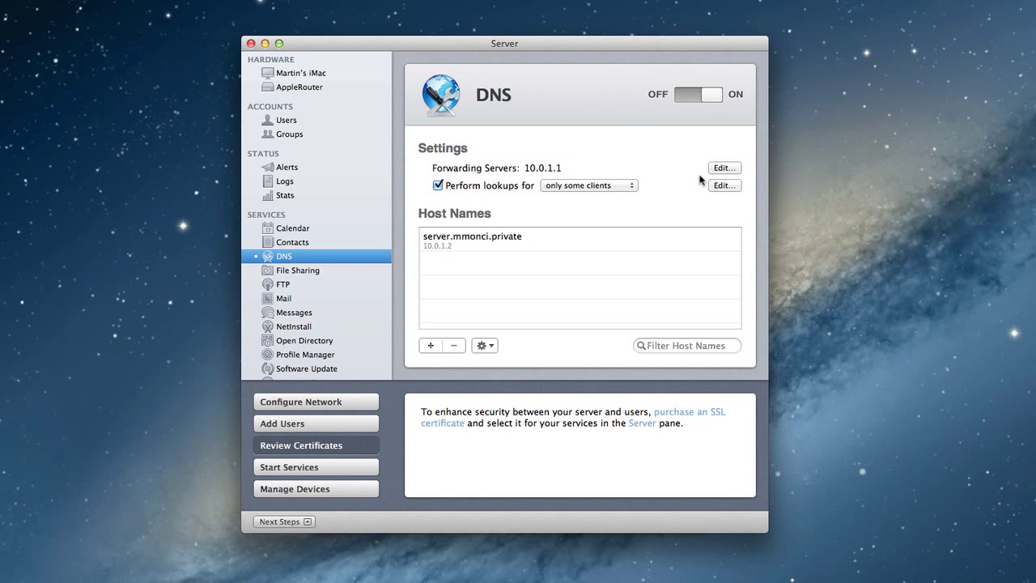
Review the DNS forwarding servers list and close it without making changes.
{"action": "left_click", "coordinate": [717, 171]}
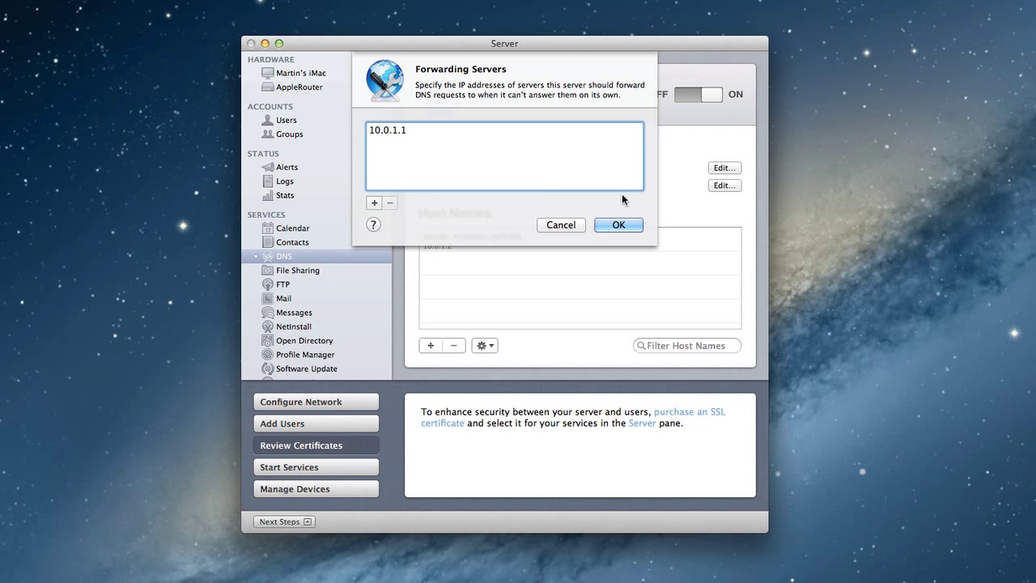
{"action": "left_click", "coordinate": [608, 227]}
{"action": "left_click", "coordinate": [569, 224]}
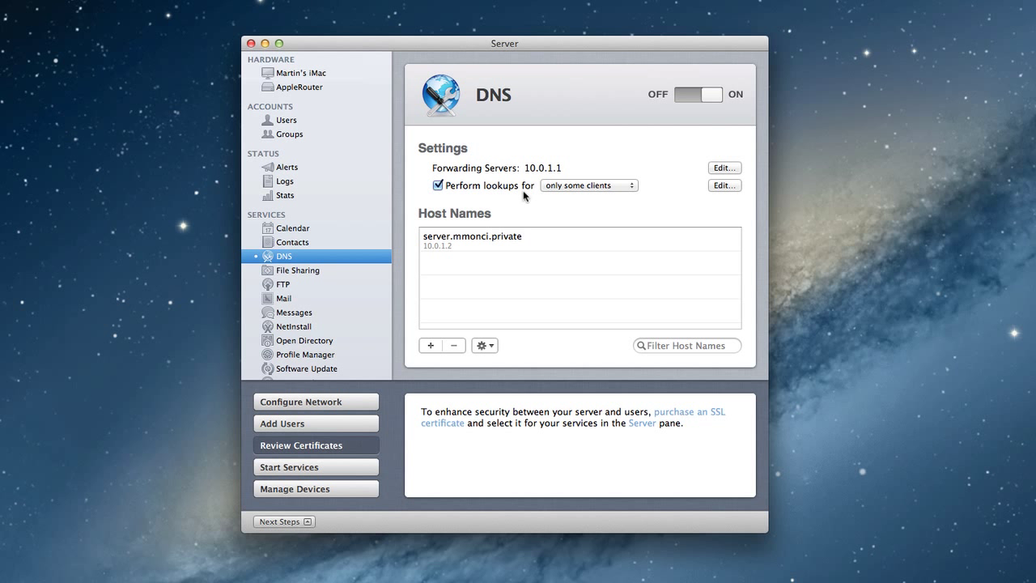
Examine the client choices for DNS lookups and the networks allowed to perform them, leaving the settings as they are.
{"action": "left_click", "coordinate": [633, 187]}
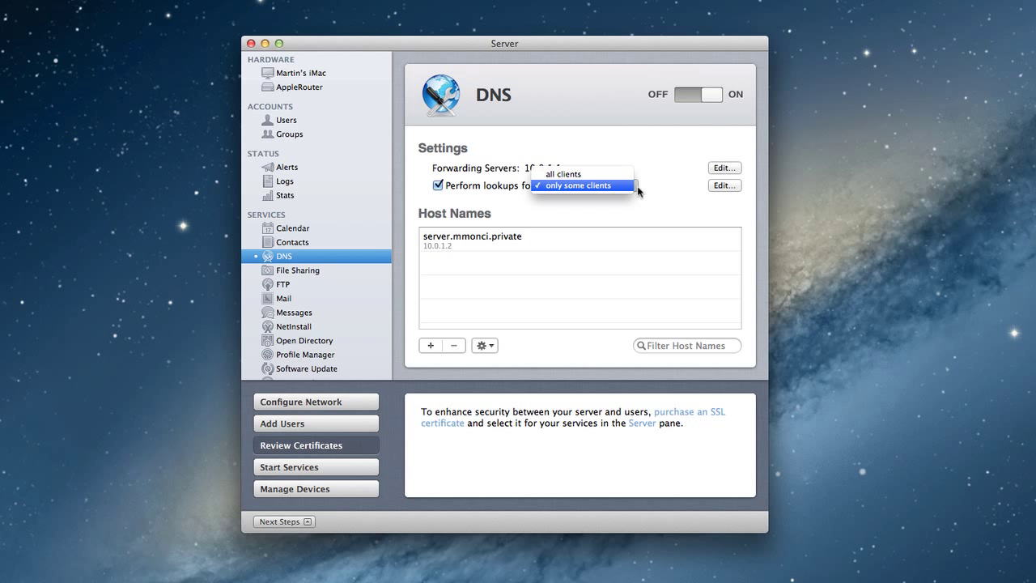
{"action": "left_click", "coordinate": [654, 193]}
{"action": "left_click", "coordinate": [721, 187]}
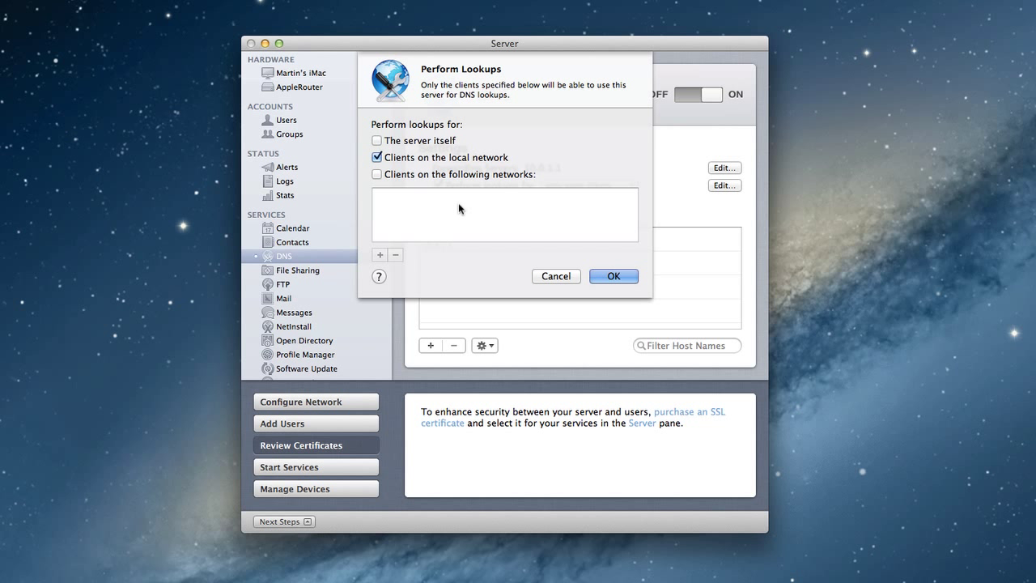
{"action": "left_click", "coordinate": [557, 276]}
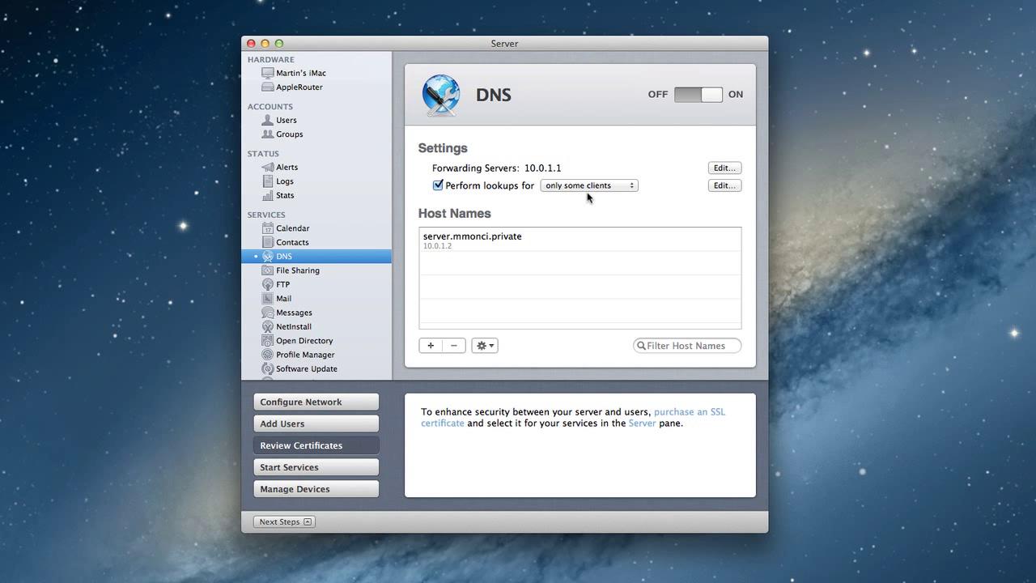
{"action": "left_click", "coordinate": [634, 185]}
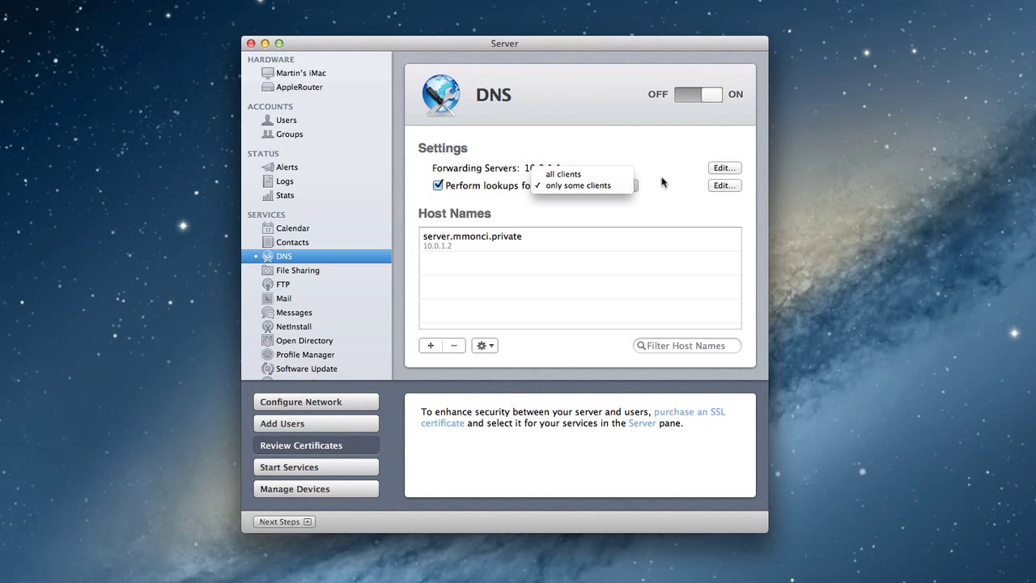
{"action": "left_click", "coordinate": [658, 196]}
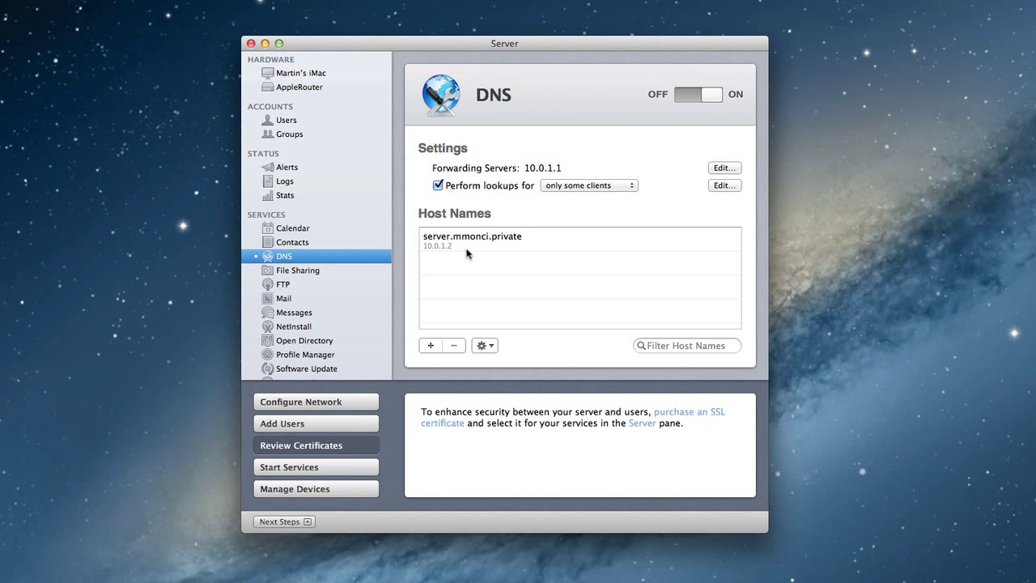
Show all DNS records for the server's host name and select the primary zone.
{"action": "left_click", "coordinate": [473, 243]}
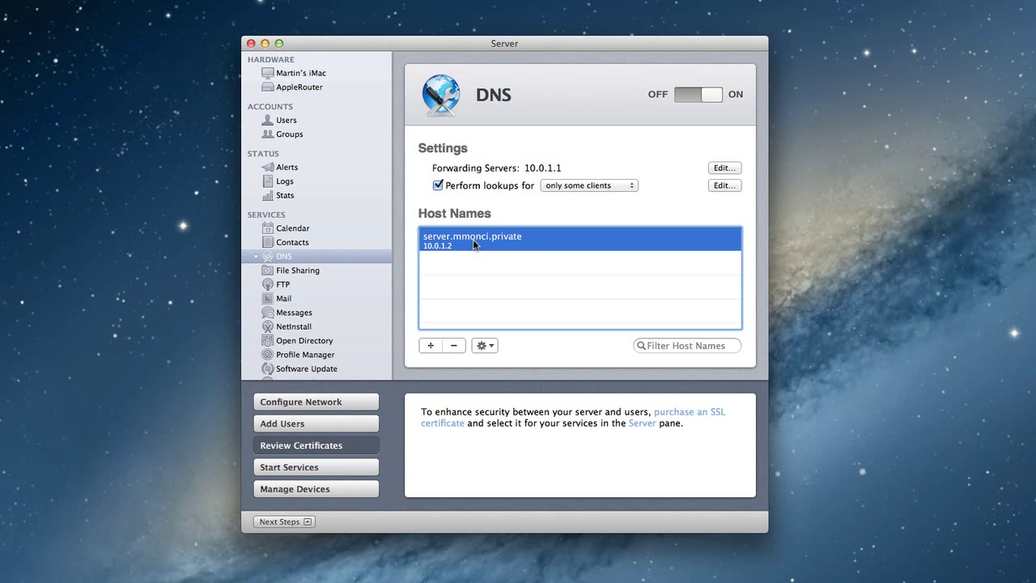
{"action": "left_click", "coordinate": [484, 346]}
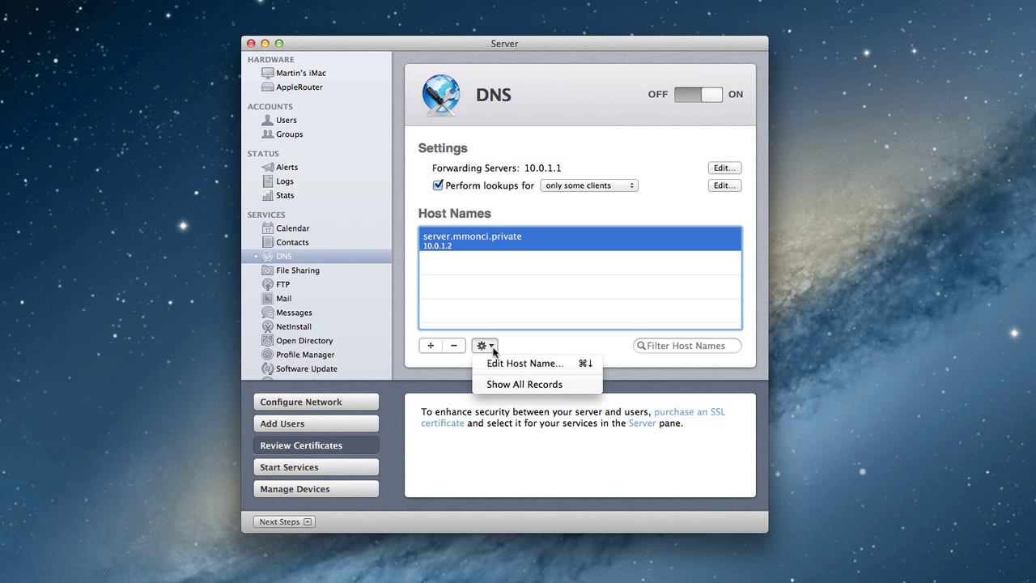
{"action": "left_click", "coordinate": [518, 384]}
{"action": "scroll", "coordinate": [569, 292], "scroll_direction": "up", "scroll_amount": 3}
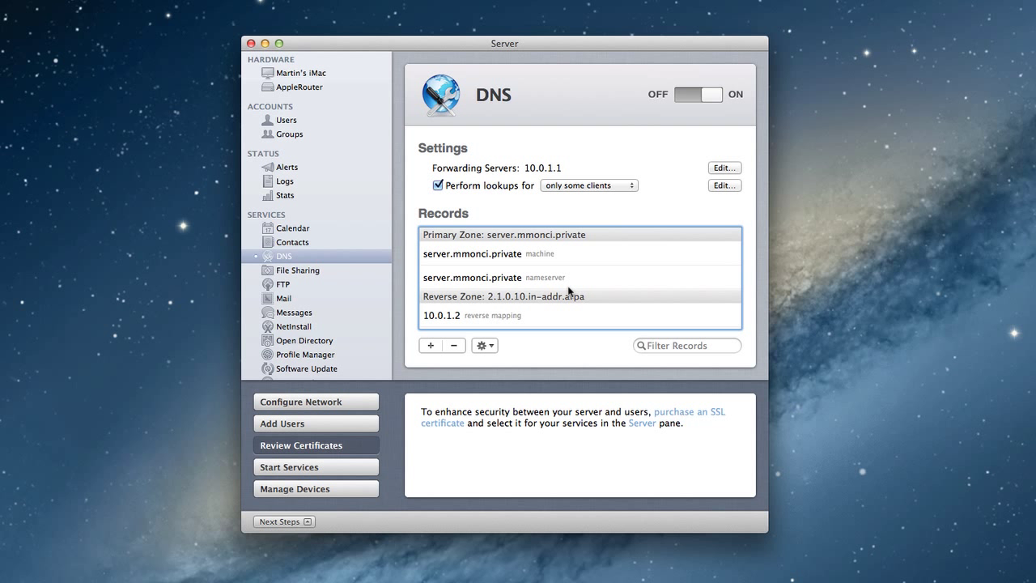
{"action": "left_click", "coordinate": [459, 234]}
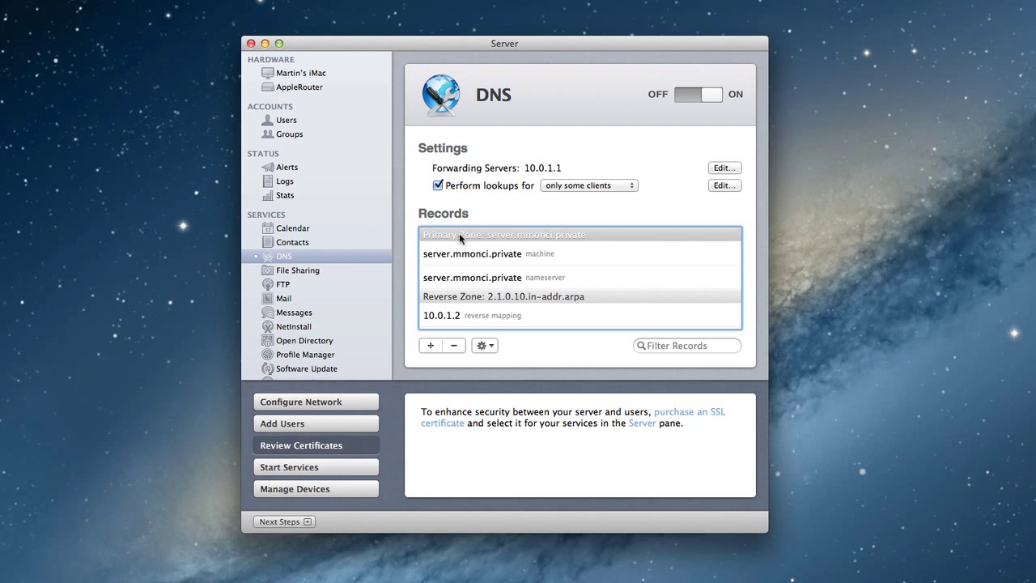
View the details of the primary zone's machine record and close them without changes.
{"action": "left_click", "coordinate": [489, 257]}
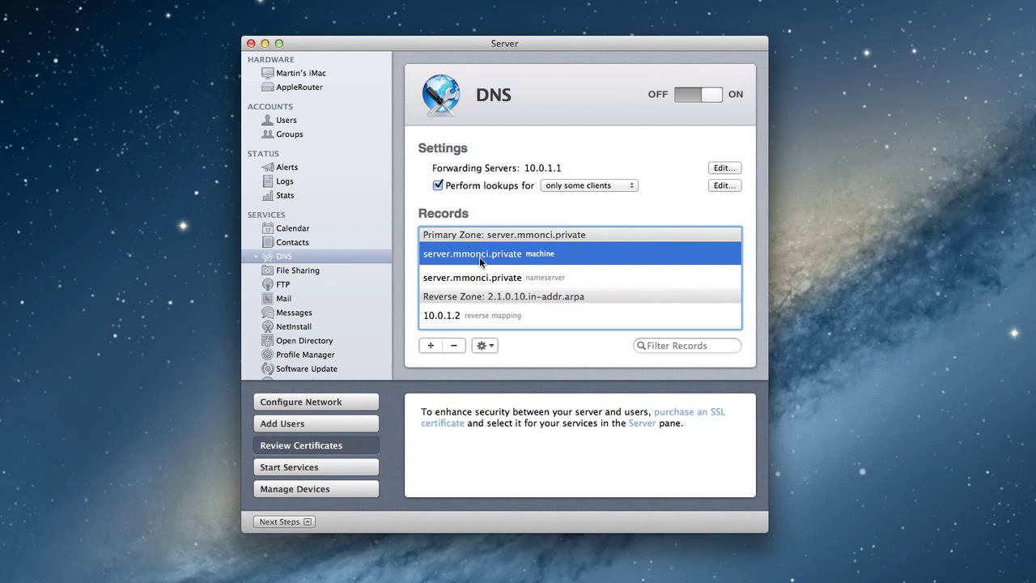
{"action": "left_click", "coordinate": [484, 346]}
{"action": "left_click", "coordinate": [509, 363]}
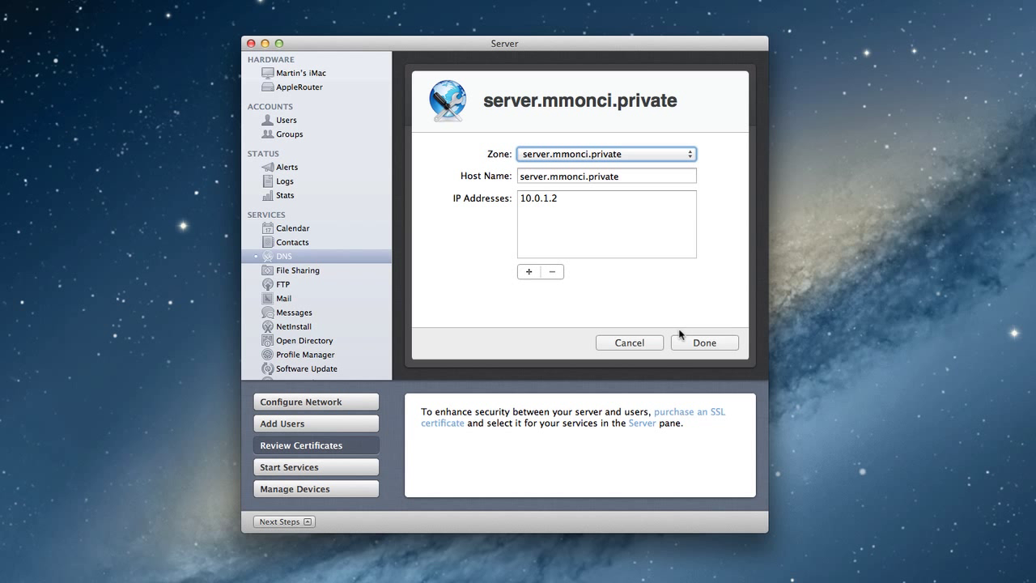
{"action": "left_click", "coordinate": [629, 343]}
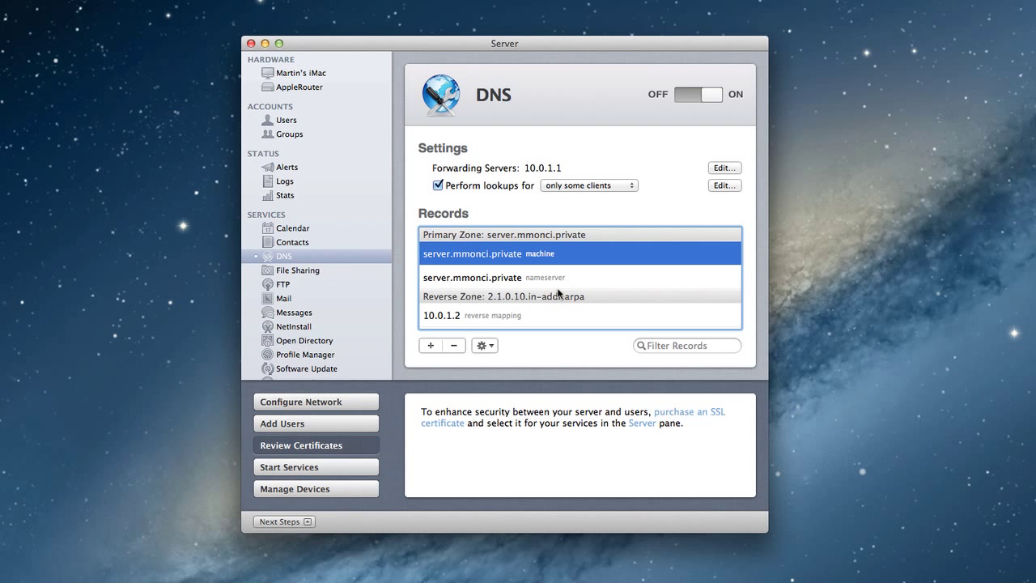
Inspect the zone and nameserver settings of the primary zone's nameserver record, then cancel out.
{"action": "left_click", "coordinate": [503, 279]}
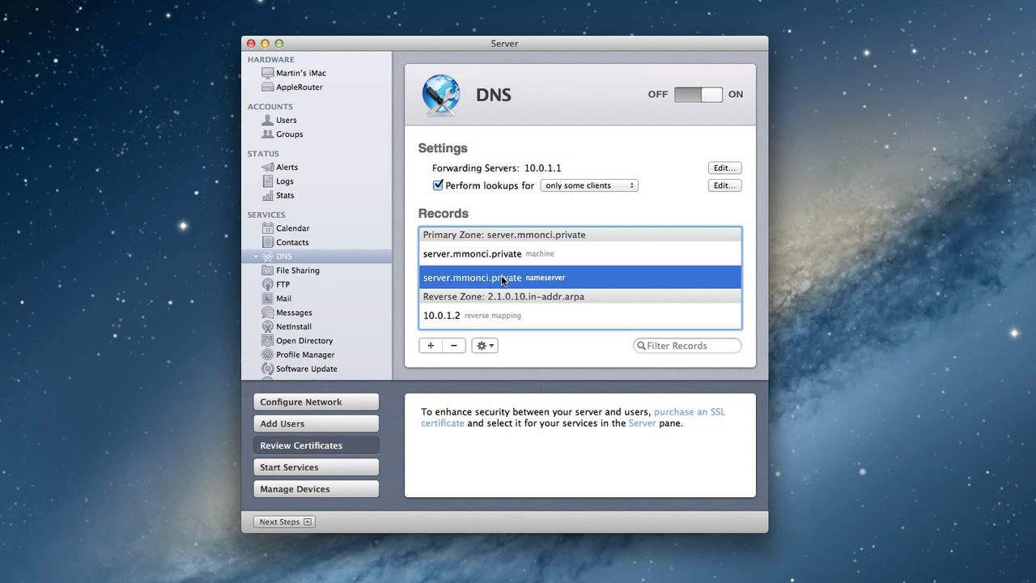
{"action": "left_click", "coordinate": [492, 346]}
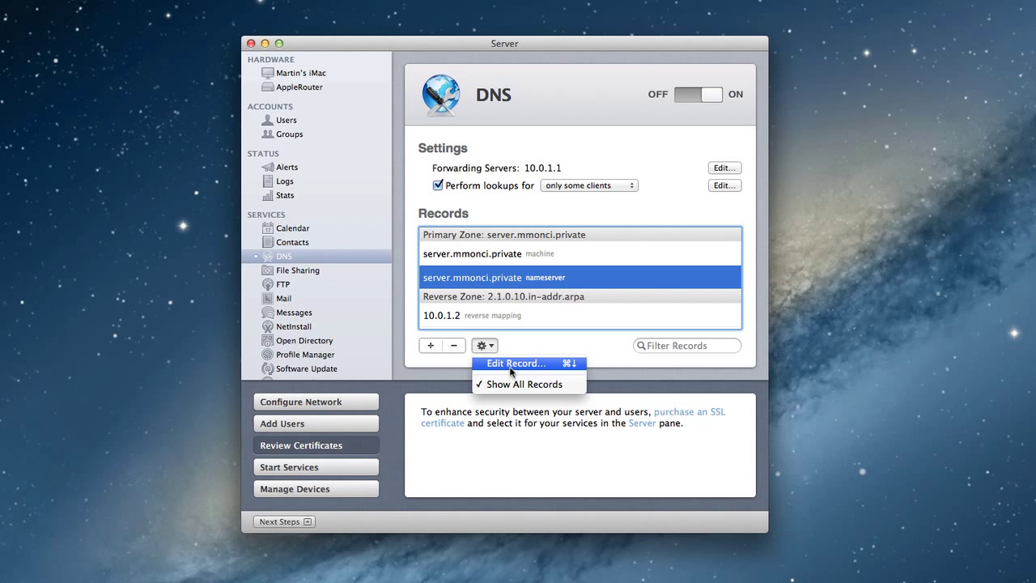
{"action": "left_click", "coordinate": [509, 364]}
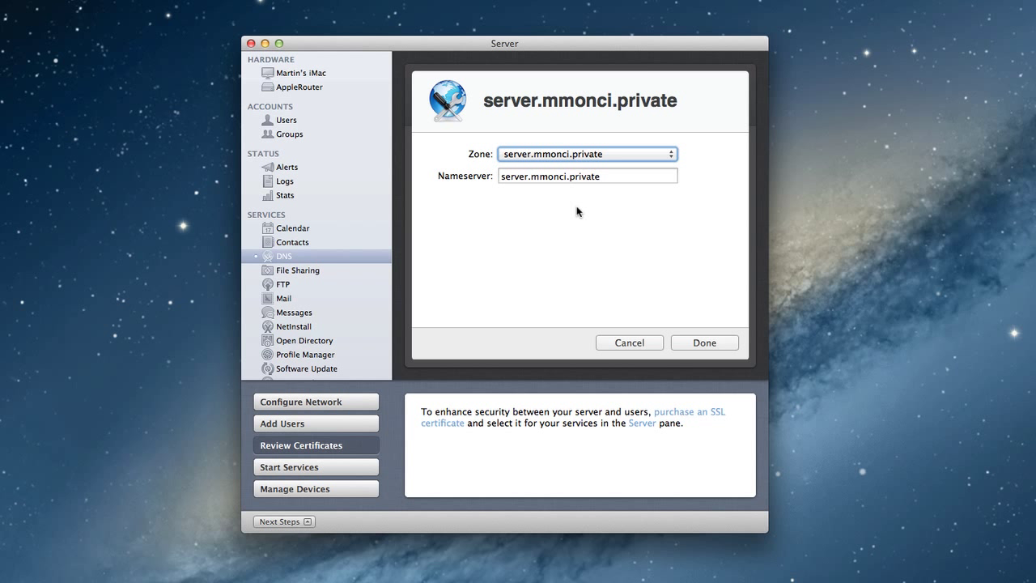
{"action": "left_click", "coordinate": [637, 344]}
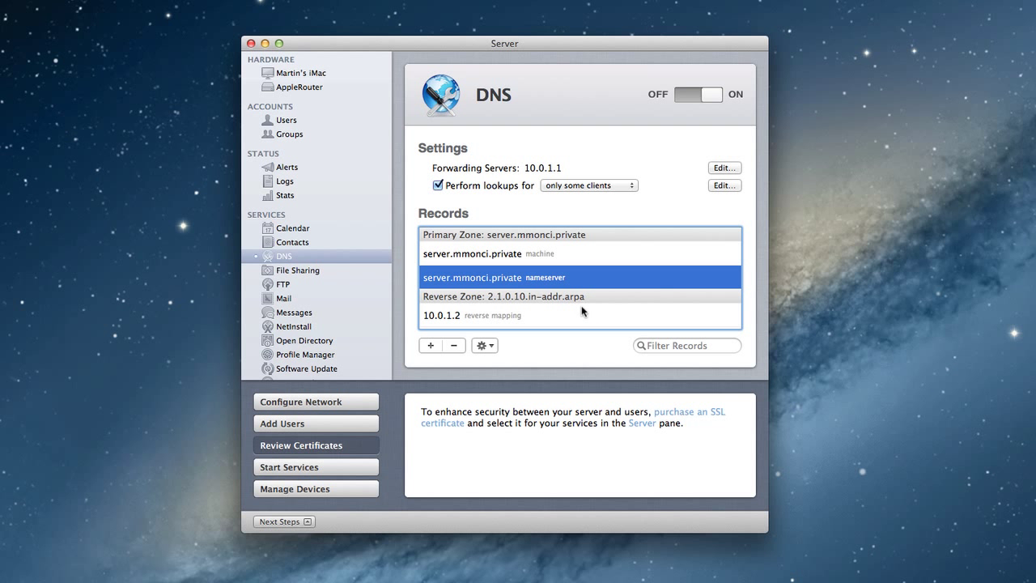
Inspect the reverse mapping record for 10.0.1.2 and the host names it can resolve to, then cancel.
{"action": "scroll", "coordinate": [577, 307], "scroll_direction": "down", "scroll_amount": 2}
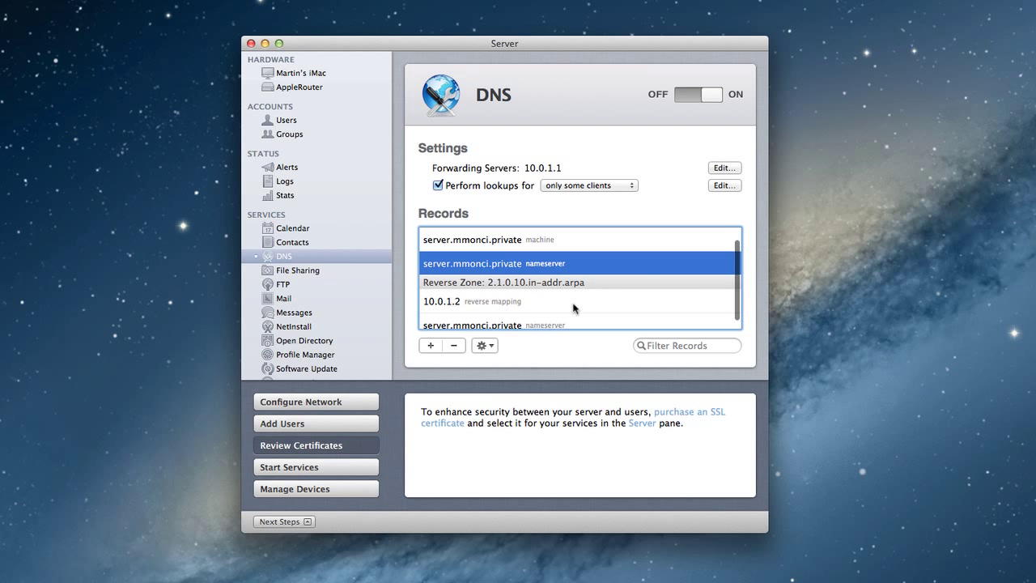
{"action": "scroll", "coordinate": [573, 308], "scroll_direction": "down", "scroll_amount": 1}
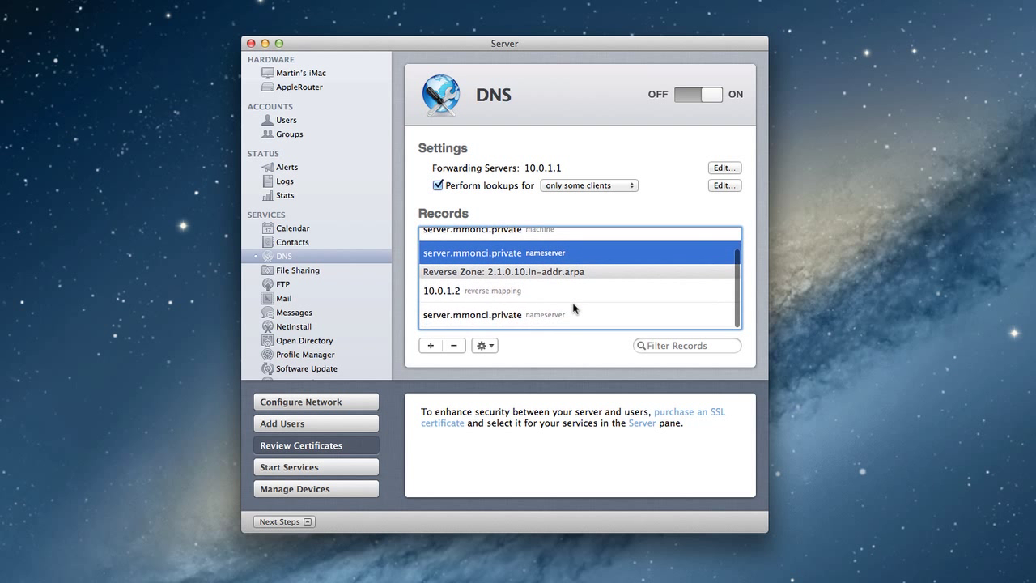
{"action": "left_click", "coordinate": [500, 292]}
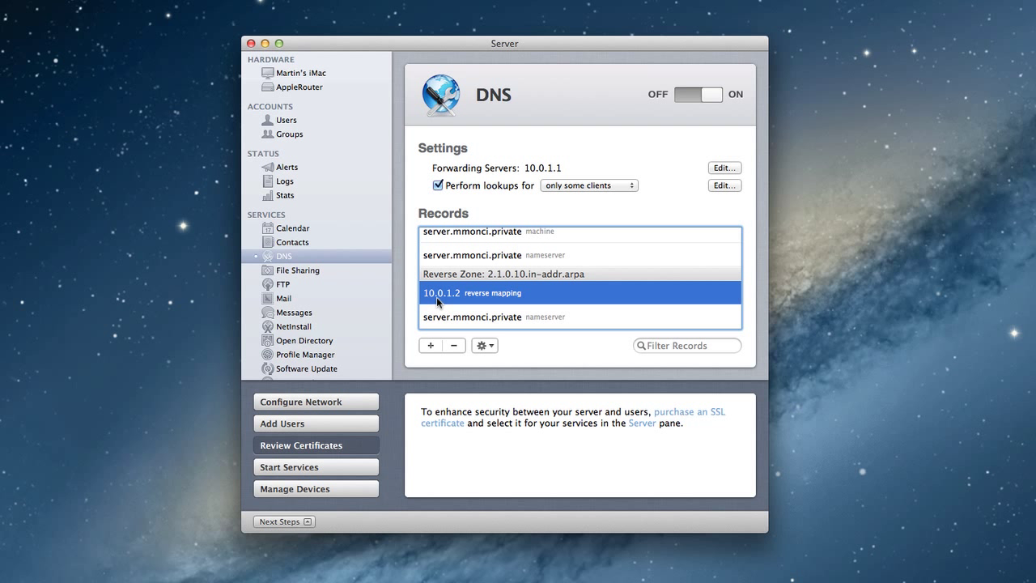
{"action": "left_click", "coordinate": [490, 347]}
{"action": "left_click", "coordinate": [494, 361]}
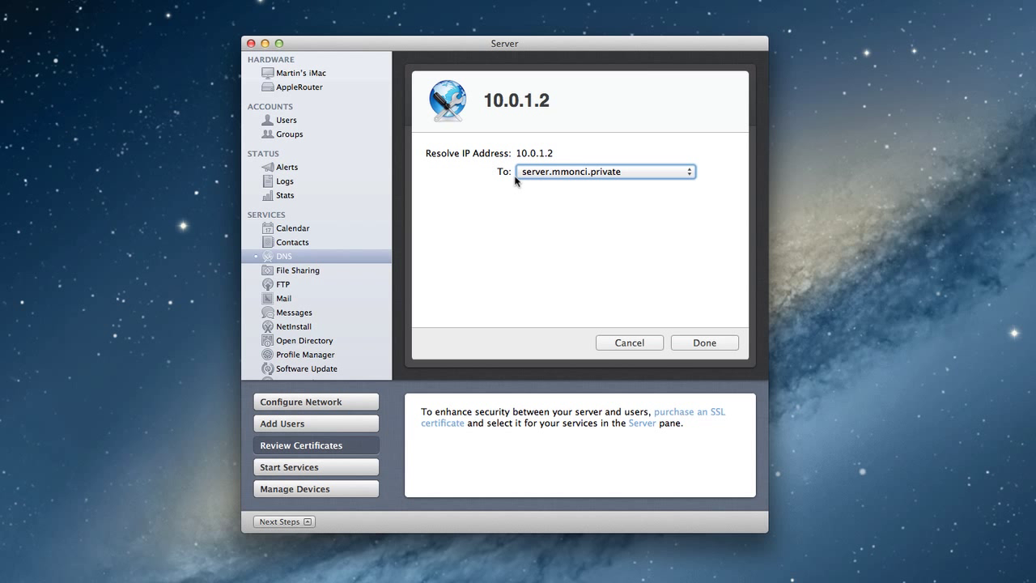
{"action": "left_click", "coordinate": [693, 175]}
{"action": "left_click", "coordinate": [706, 178]}
{"action": "left_click", "coordinate": [619, 341]}
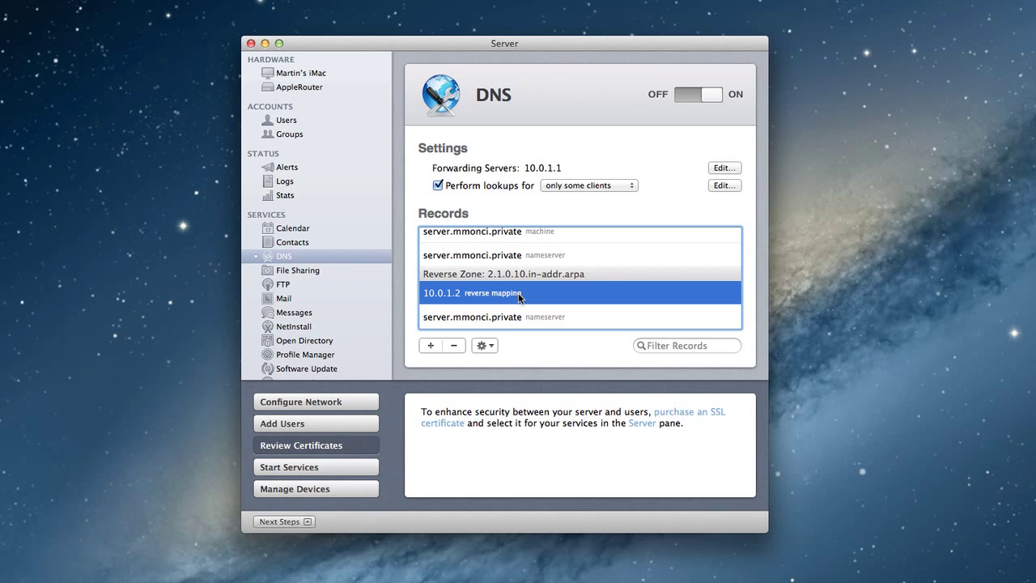
Inspect the nameserver record in the reverse zone and close it without changes.
{"action": "left_click", "coordinate": [526, 318]}
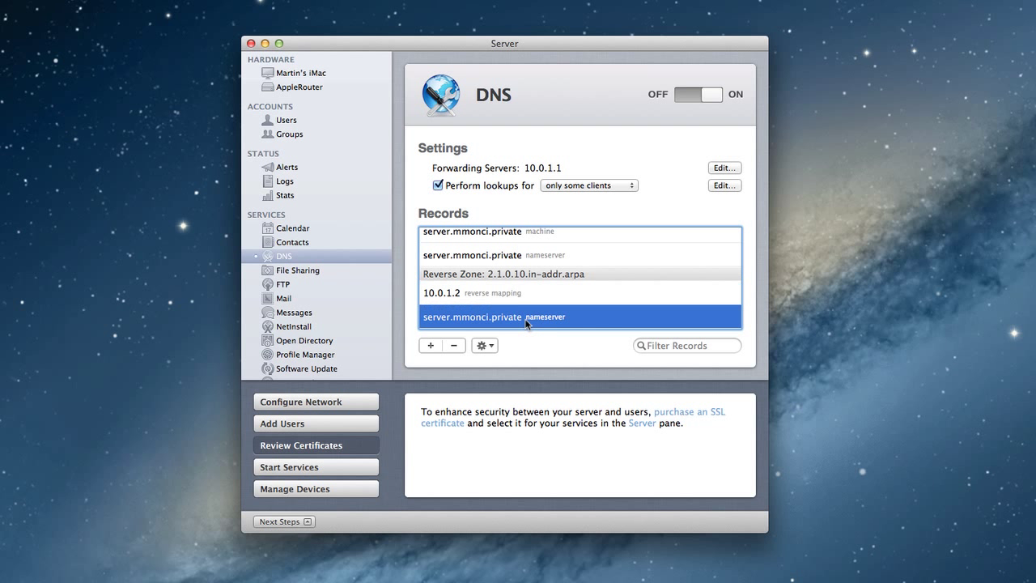
{"action": "left_click", "coordinate": [485, 346]}
{"action": "left_click", "coordinate": [498, 361]}
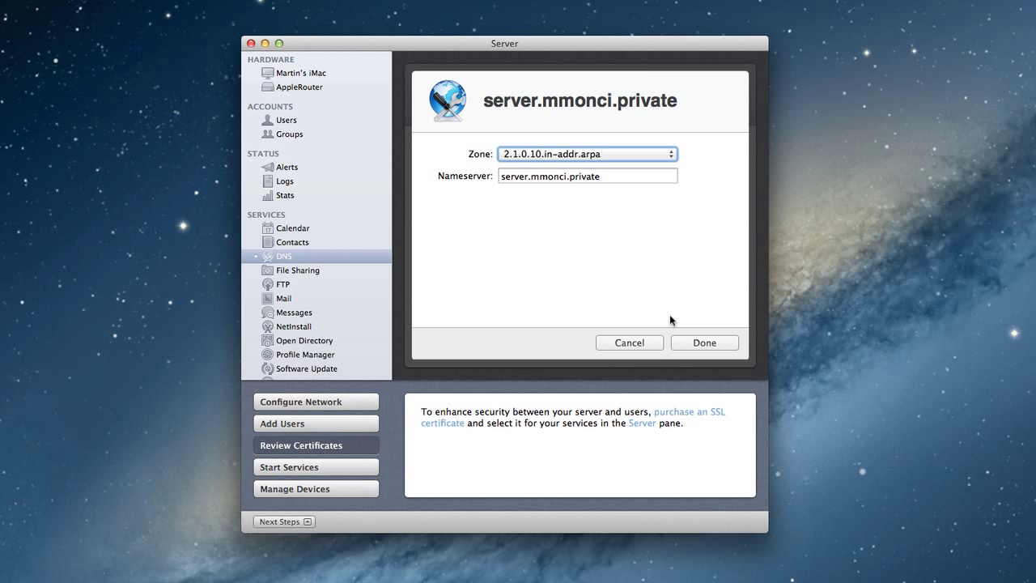
{"action": "left_click", "coordinate": [629, 343]}
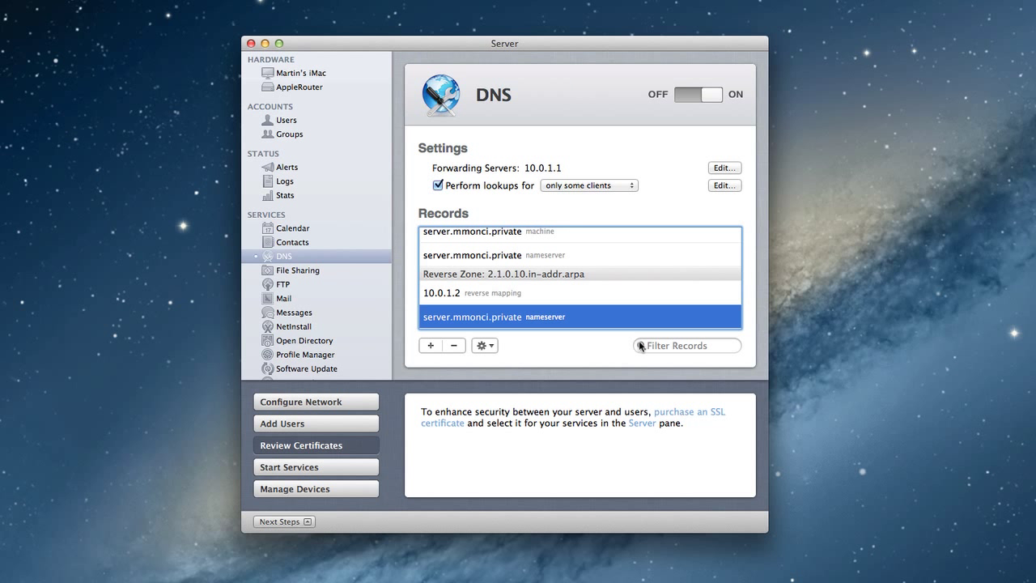
Turn off the display of all records to return to the host names list.
{"action": "scroll", "coordinate": [624, 270], "scroll_direction": "down", "scroll_amount": 1}
{"action": "left_click", "coordinate": [484, 345]}
{"action": "left_click", "coordinate": [468, 352]}
{"action": "left_click", "coordinate": [491, 347]}
{"action": "left_click", "coordinate": [507, 384]}
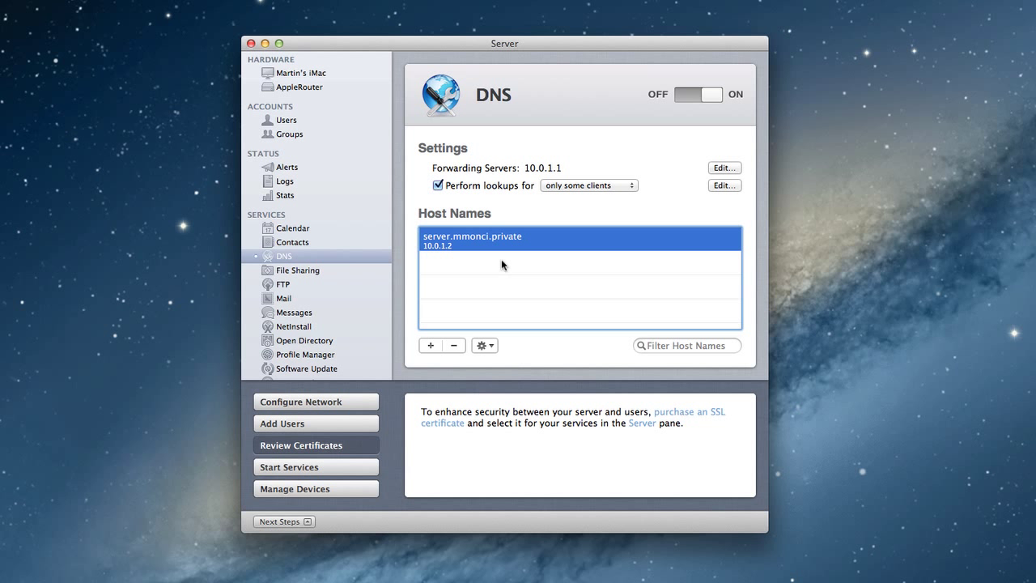
Review the server host name's IP addresses, aliases and MX record option, then cancel the edit.
{"action": "left_click", "coordinate": [492, 345]}
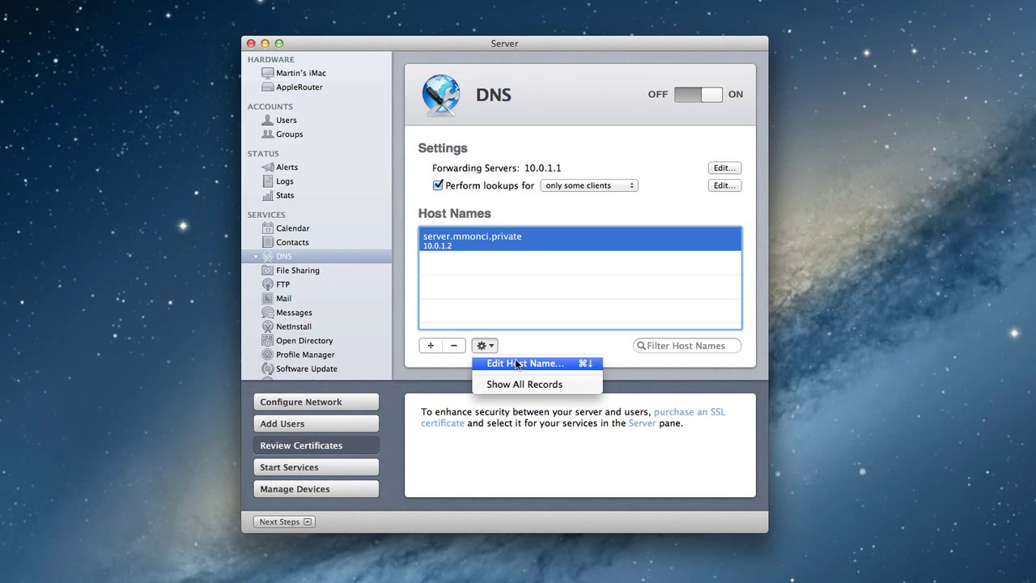
{"action": "left_click", "coordinate": [515, 364]}
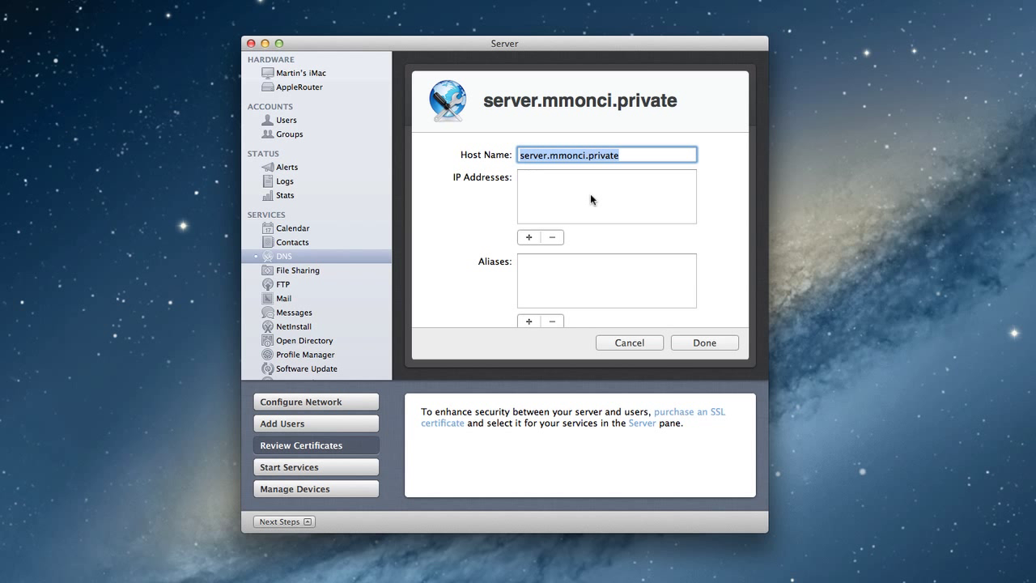
{"action": "scroll", "coordinate": [668, 253], "scroll_direction": "up", "scroll_amount": 1}
{"action": "scroll", "coordinate": [667, 253], "scroll_direction": "down", "scroll_amount": 3}
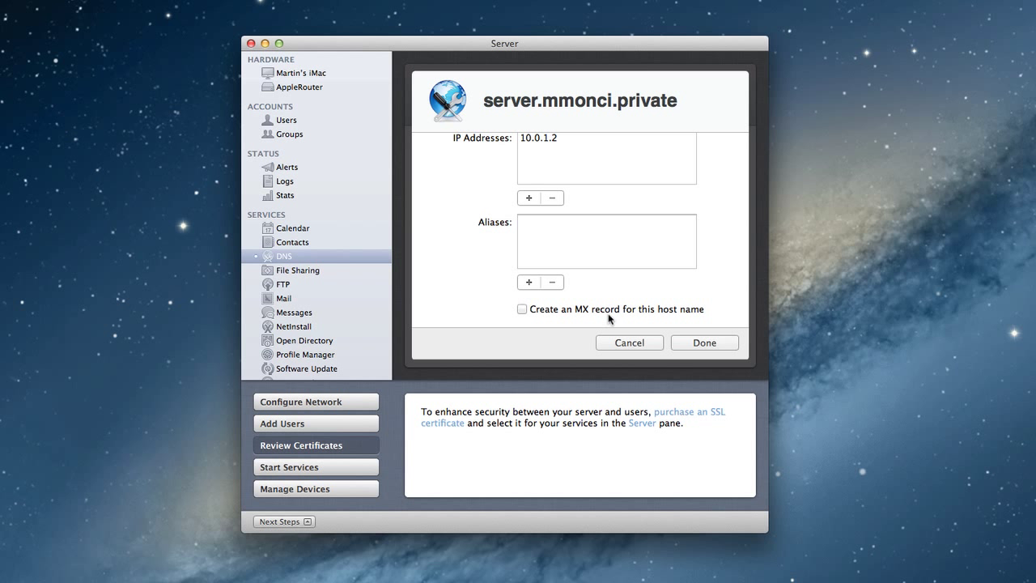
{"action": "left_click", "coordinate": [620, 344]}
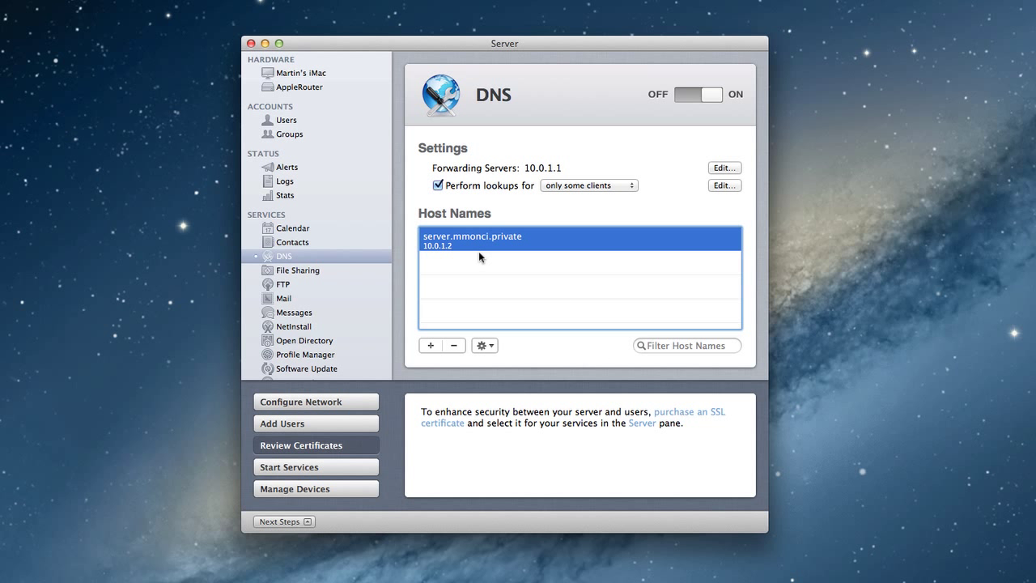
View the fields for creating a new host name and cancel without adding one.
{"action": "left_click", "coordinate": [431, 346]}
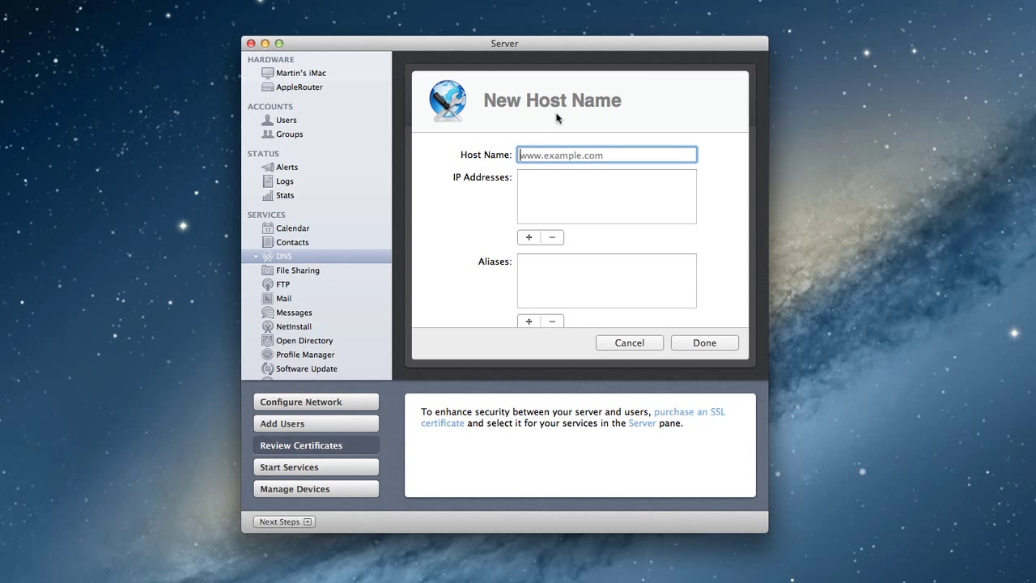
{"action": "scroll", "coordinate": [575, 144], "scroll_direction": "down", "scroll_amount": 2}
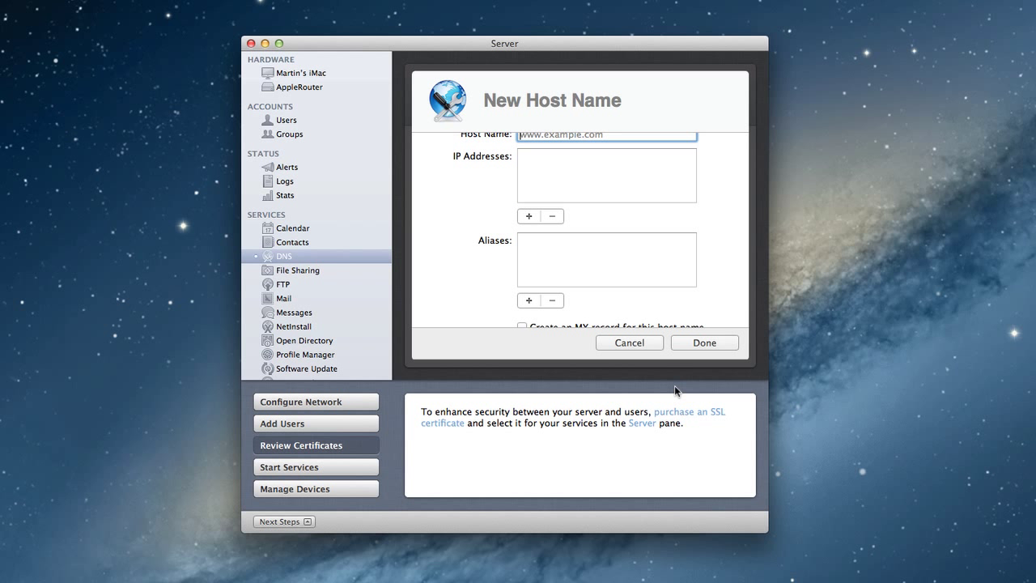
{"action": "left_click", "coordinate": [630, 344]}
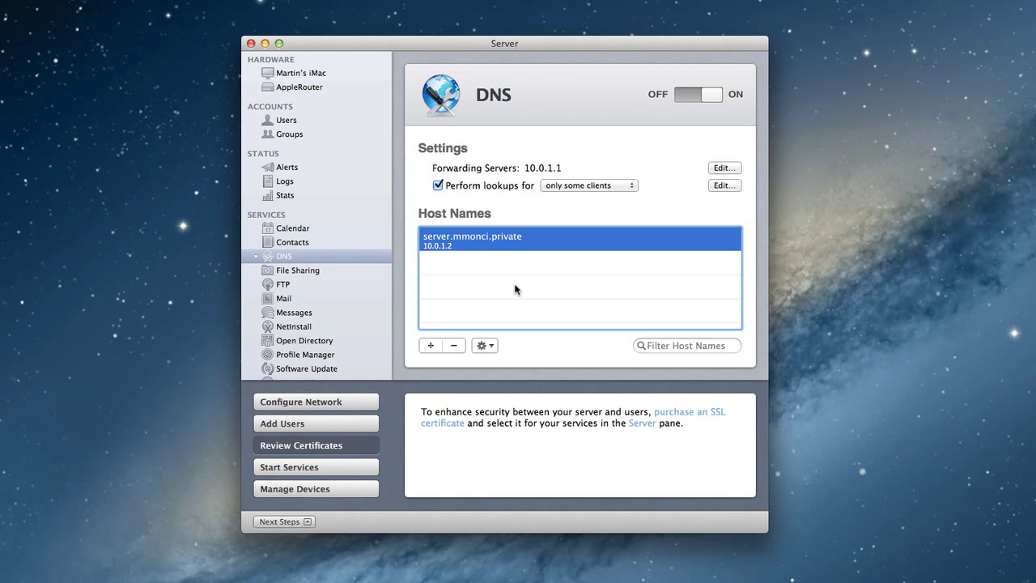
{"action": "left_click", "coordinate": [486, 345]}
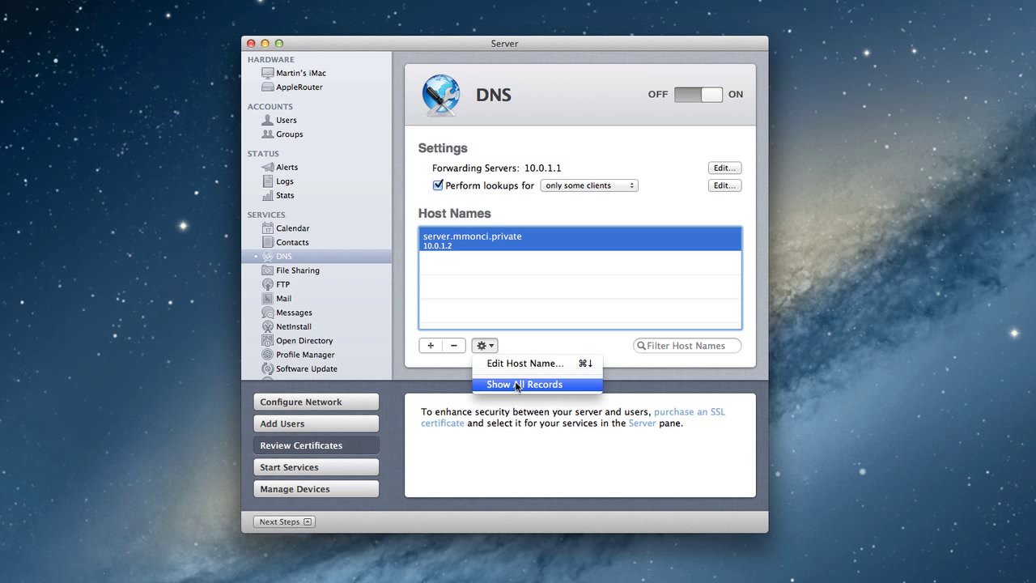
{"action": "left_click", "coordinate": [520, 345]}
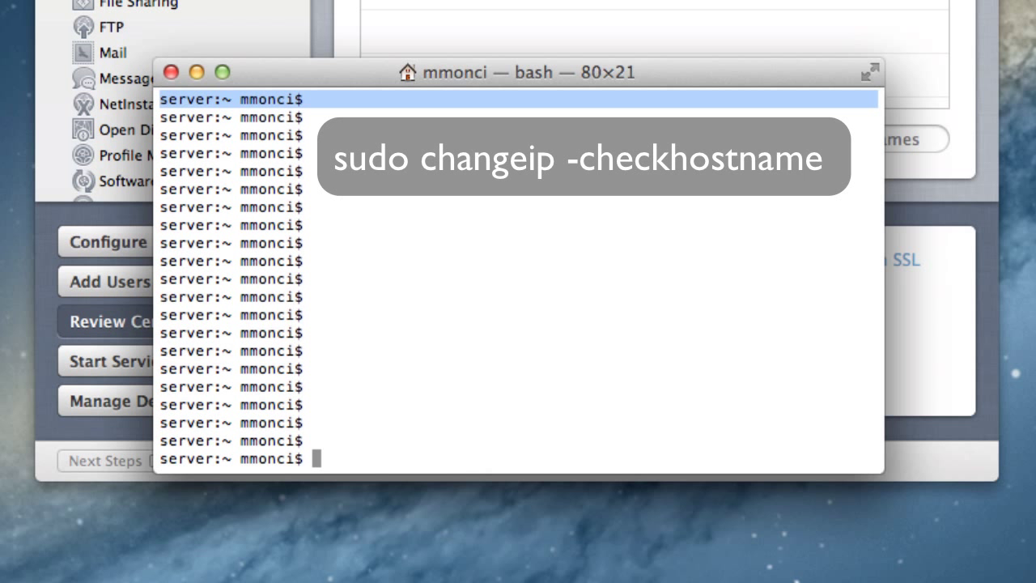
Switch to Terminal, run "sudo changeip -checkhostname" with the administrator password to check the server's host name, and close the window.
{"action": "type", "text": "sudo"}
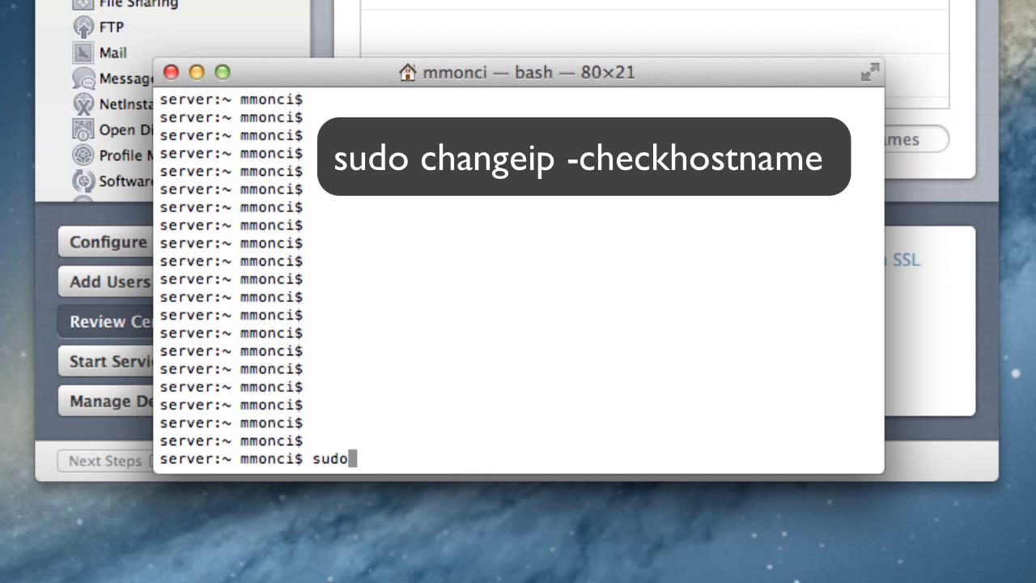
{"action": "type", "text": " changeip"}
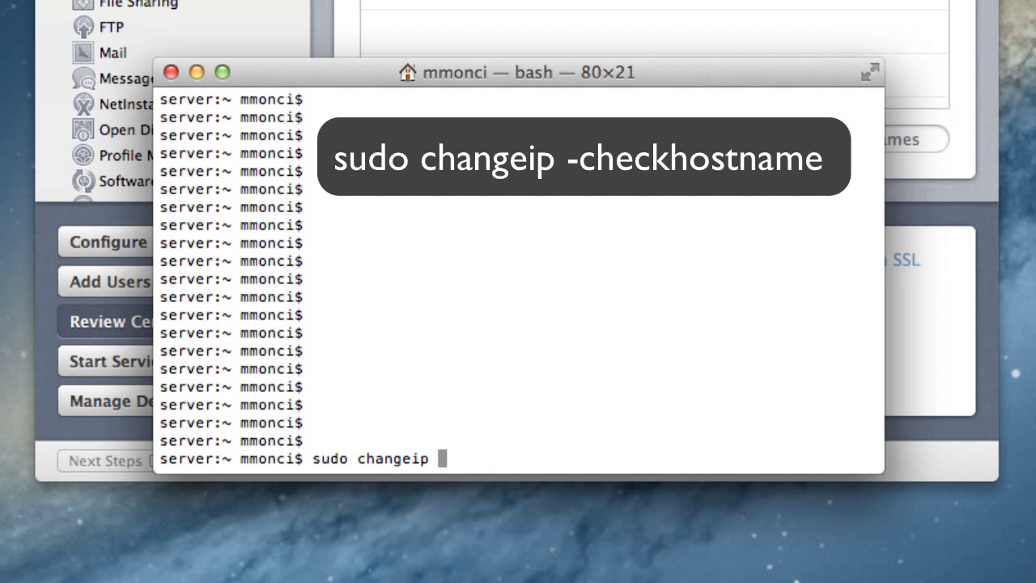
{"action": "type", "text": " -checkhostna"}
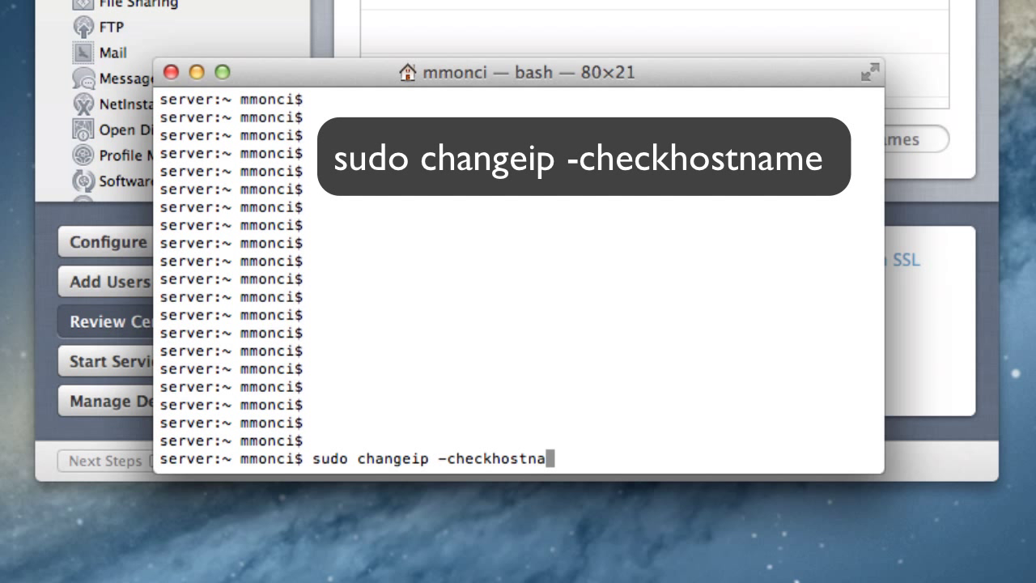
{"action": "type", "text": "me"}
{"action": "key", "text": "Return"}
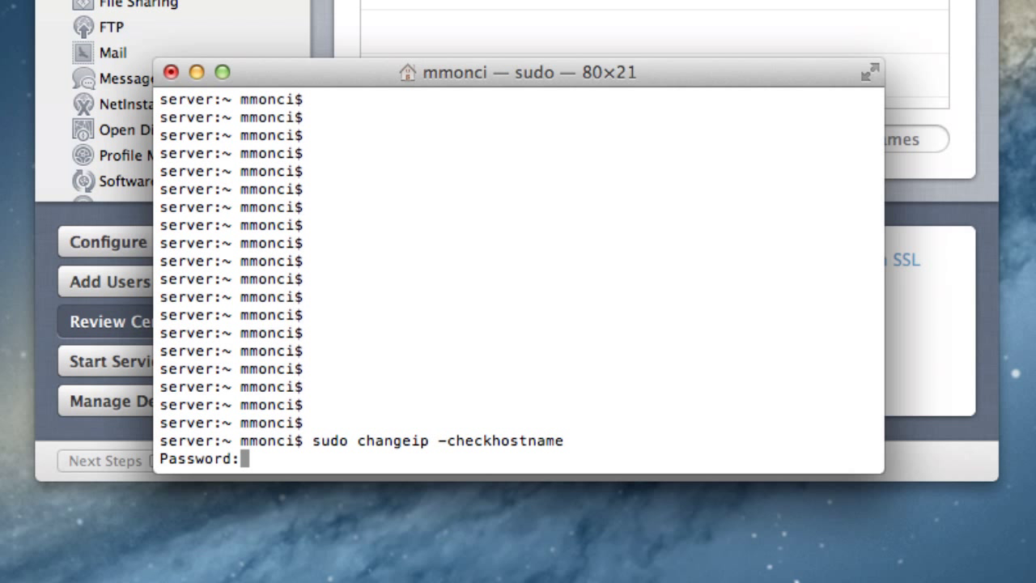
{"action": "key", "text": "Return"}
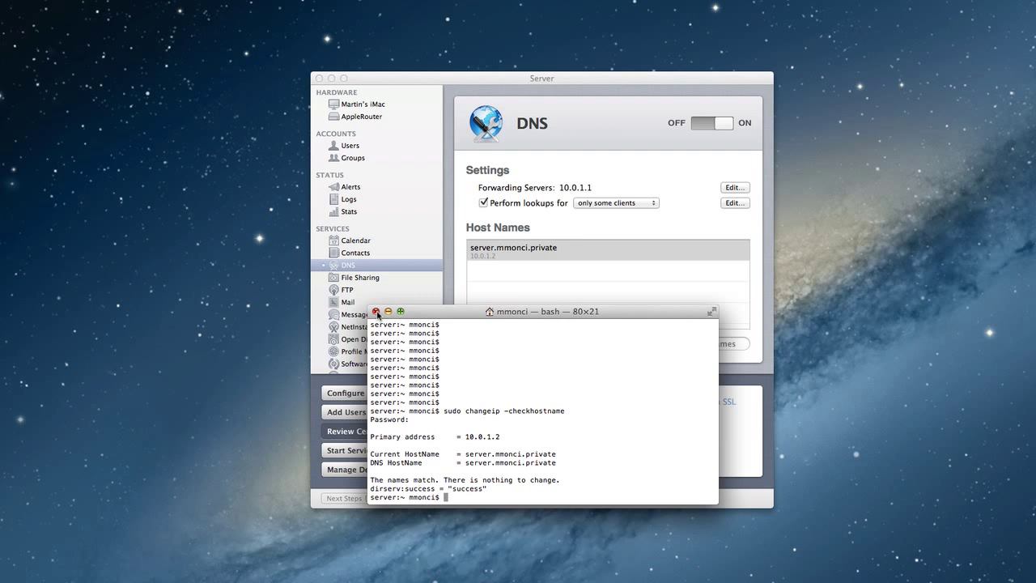
{"action": "left_click", "coordinate": [376, 312]}
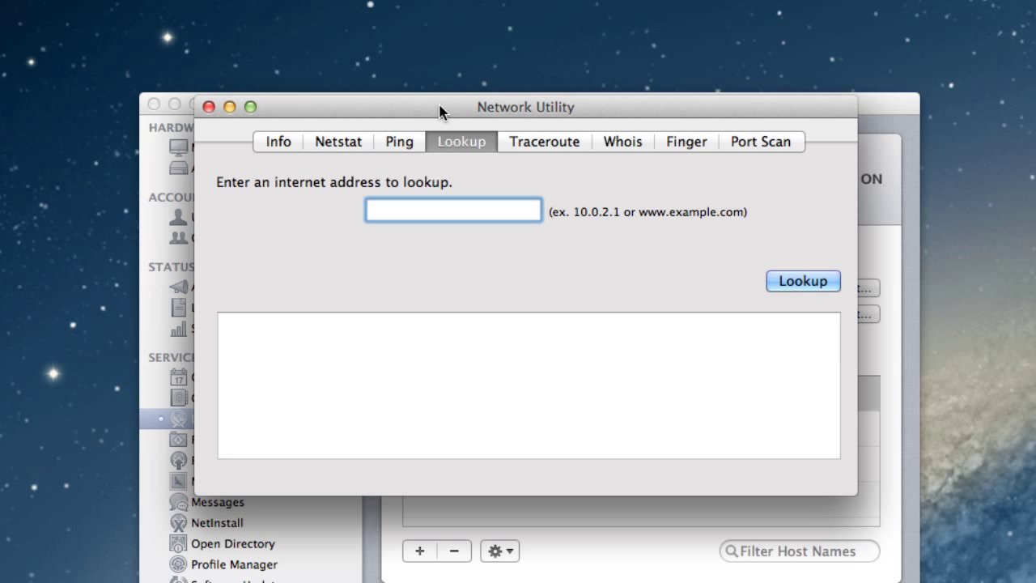
Look up the address 10.0.1.2 in Network Utility and review the answer, authority and additional sections of the result.
{"action": "type", "text": "10.0.1.2"}
{"action": "left_click", "coordinate": [813, 283]}
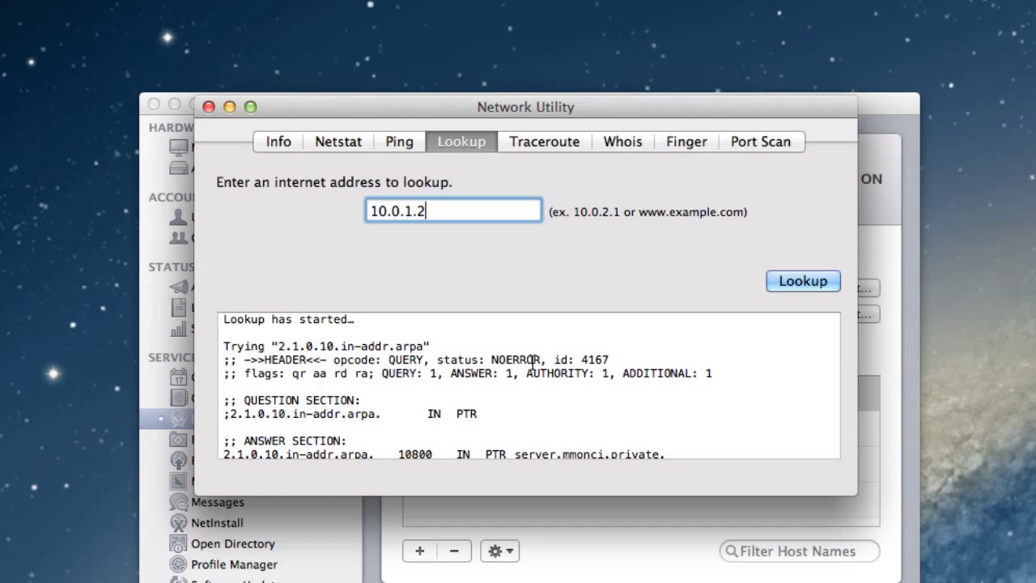
{"action": "scroll", "coordinate": [532, 365], "scroll_direction": "down", "scroll_amount": 2}
{"action": "scroll", "coordinate": [533, 364], "scroll_direction": "up", "scroll_amount": 1}
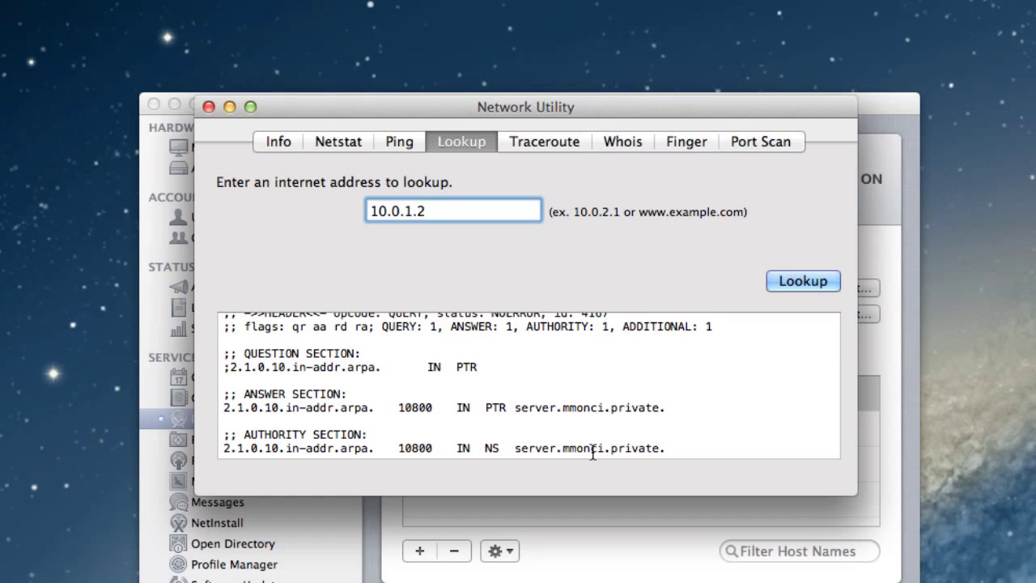
{"action": "scroll", "coordinate": [721, 436], "scroll_direction": "down", "scroll_amount": 1}
{"action": "scroll", "coordinate": [721, 435], "scroll_direction": "down", "scroll_amount": 5}
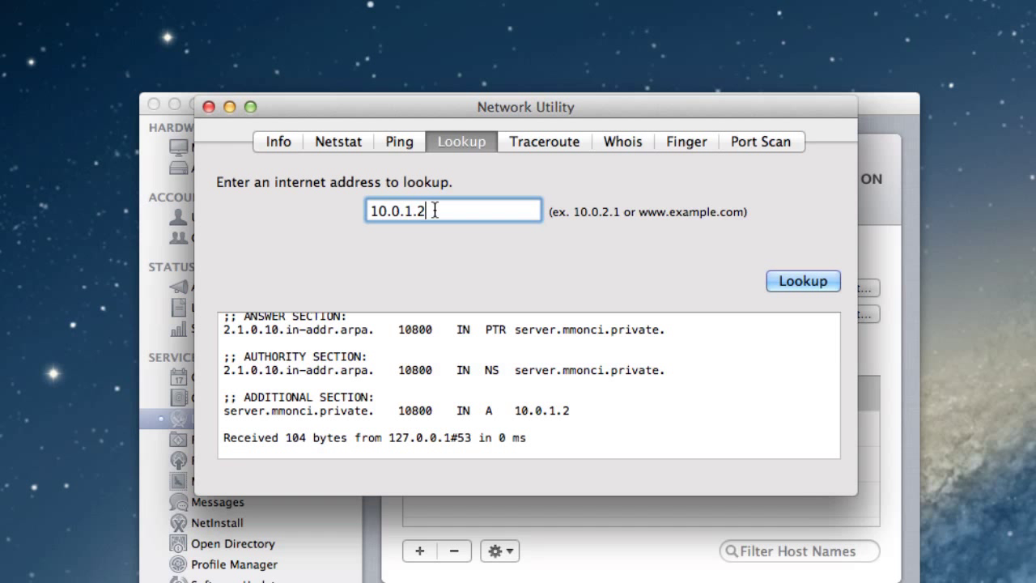
Look up the host name server.mmonci.private, review the records in the answer section, and close Network Utility.
{"action": "left_click_drag", "start_coordinate": [439, 210], "coordinate": [369, 211]}
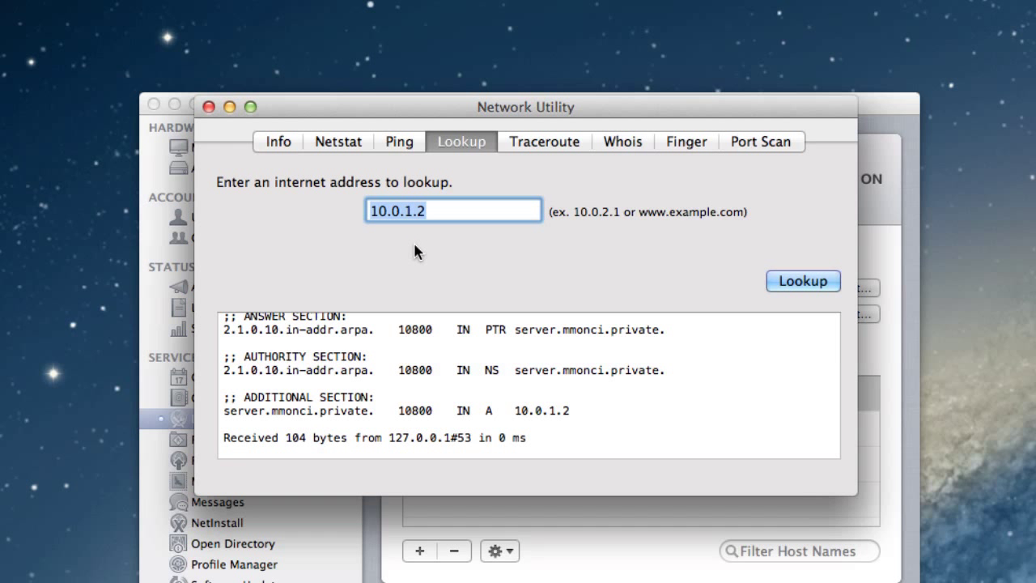
{"action": "type", "text": "server.mmno"}
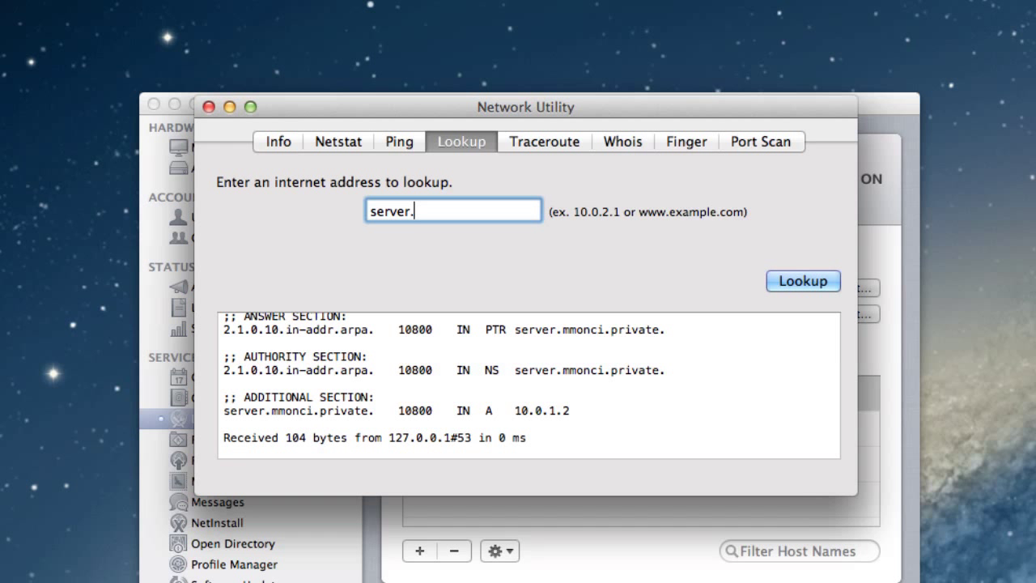
{"action": "key", "text": "BackSpace"}
{"action": "key", "text": "BackSpace"}
{"action": "type", "text": "onci.private"}
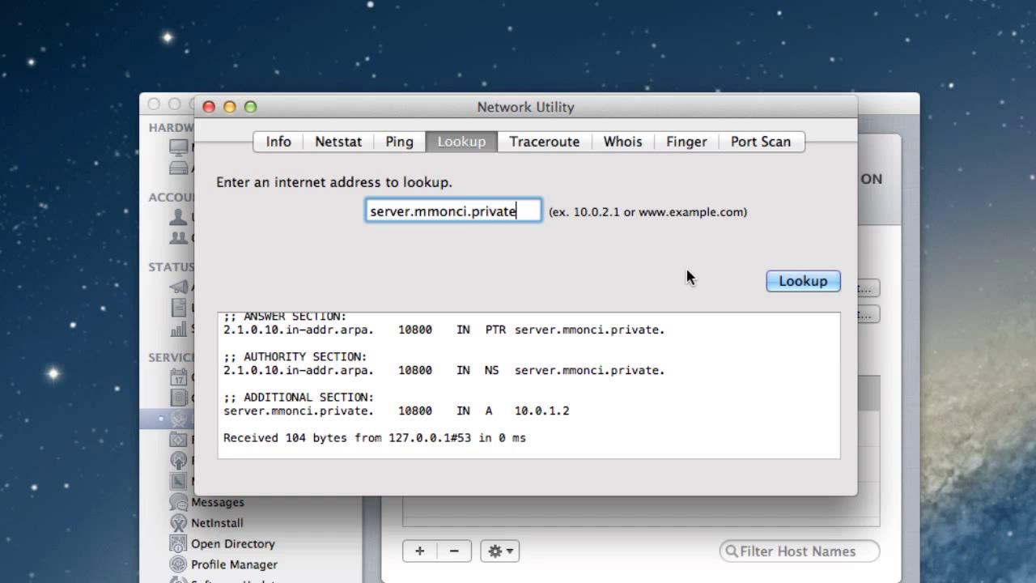
{"action": "left_click", "coordinate": [800, 278]}
{"action": "scroll", "coordinate": [705, 358], "scroll_direction": "down", "scroll_amount": 5}
{"action": "scroll", "coordinate": [706, 364], "scroll_direction": "up", "scroll_amount": 3}
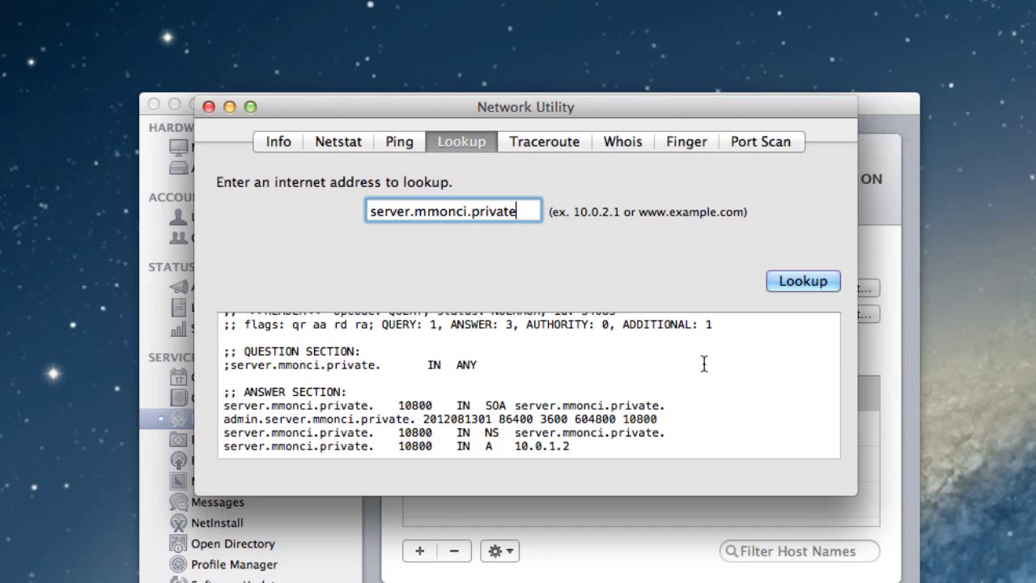
{"action": "left_click", "coordinate": [208, 106]}
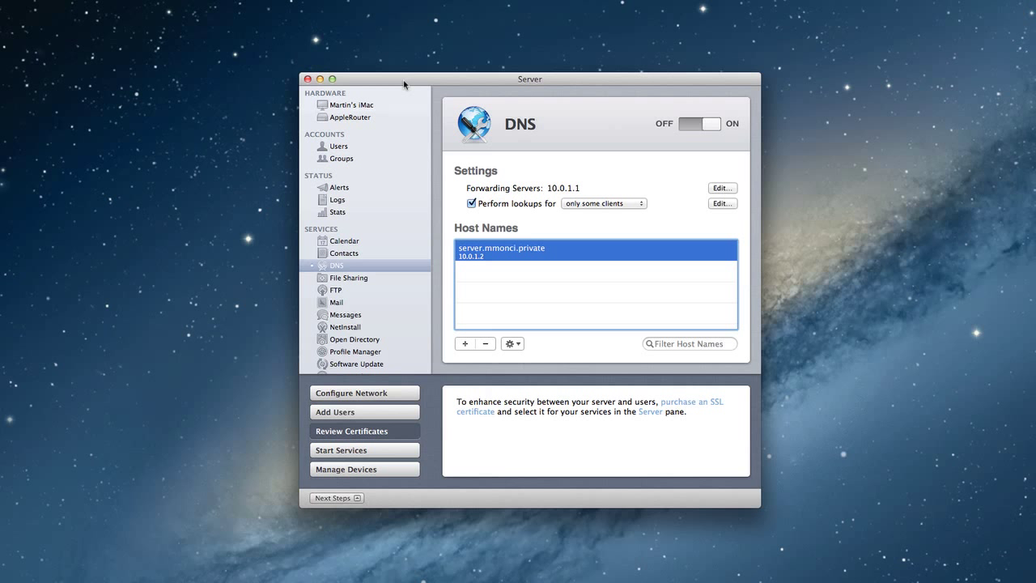